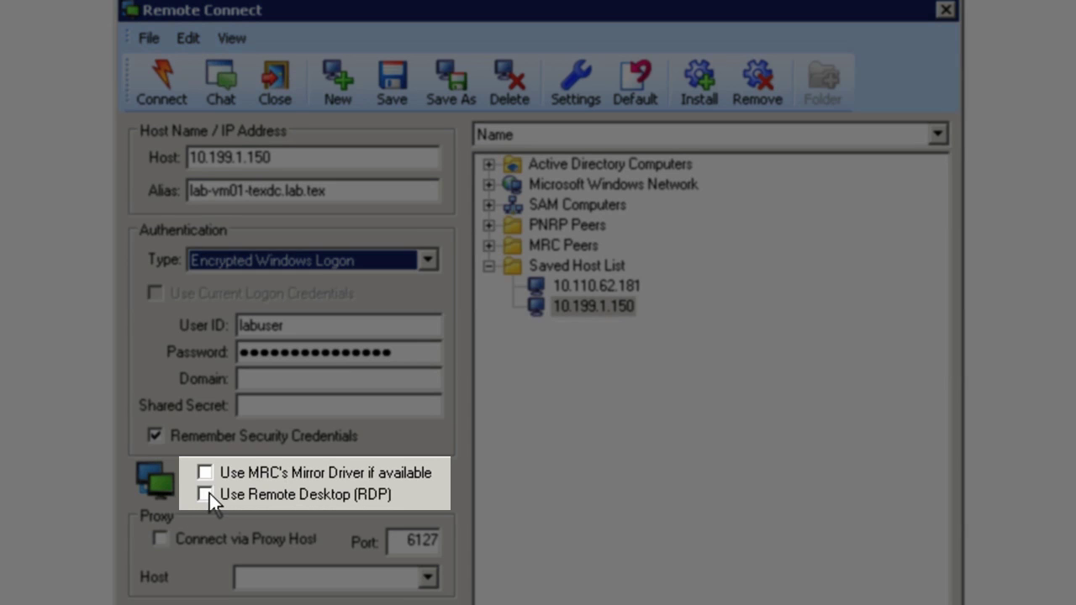
# Change the Authentication Type for 10.199.1.150 to Smart Card Logon, so a PIN replaces the password
pyautogui.click(206, 494)
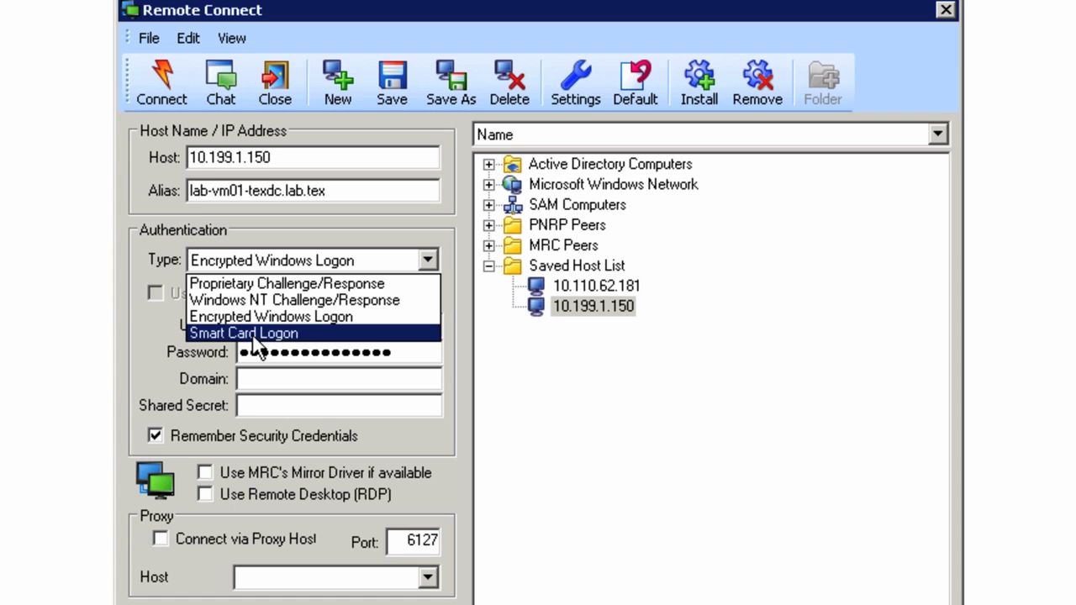
pyautogui.click(256, 335)
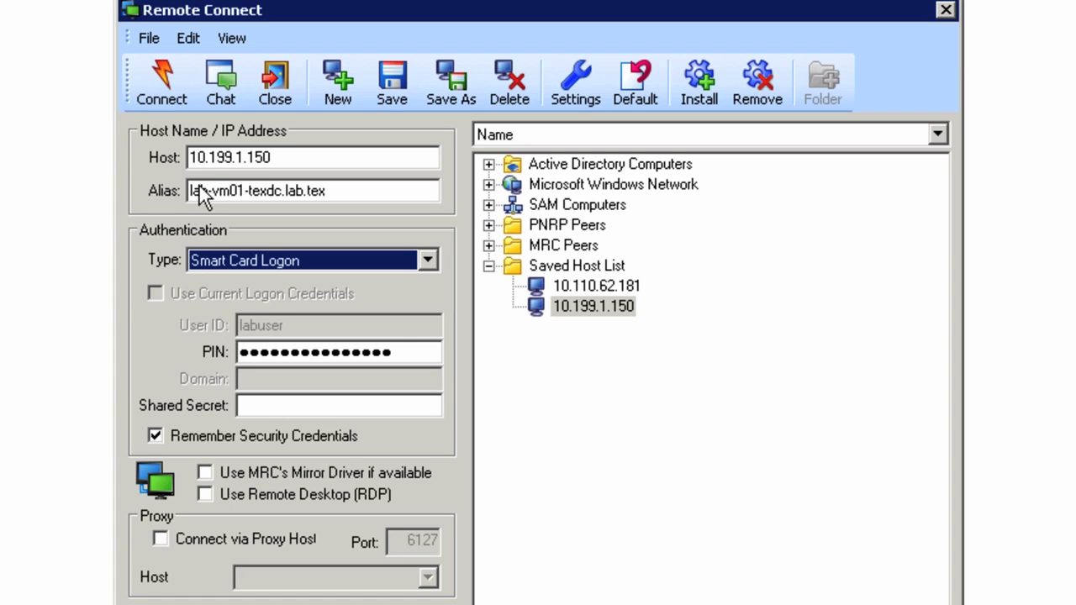
# Connect to 10.199.1.150 to view its locked Windows Server 2003 R2 screen
pyautogui.click(158, 81)
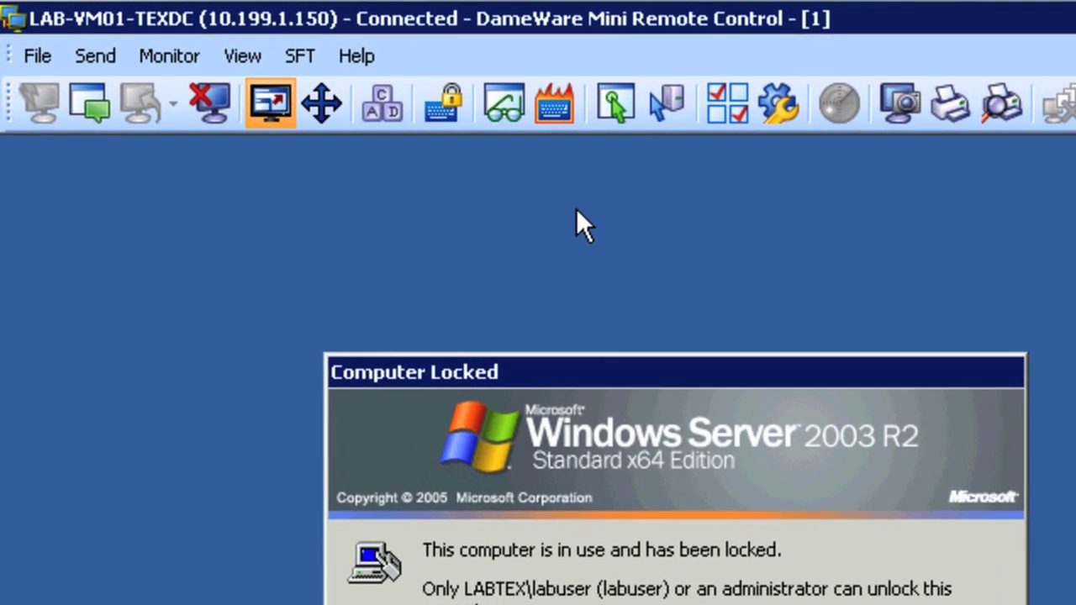
# Send Ctrl+Alt+Del and enter the account password to unlock the remote server's desktop
pyautogui.click(395, 106)
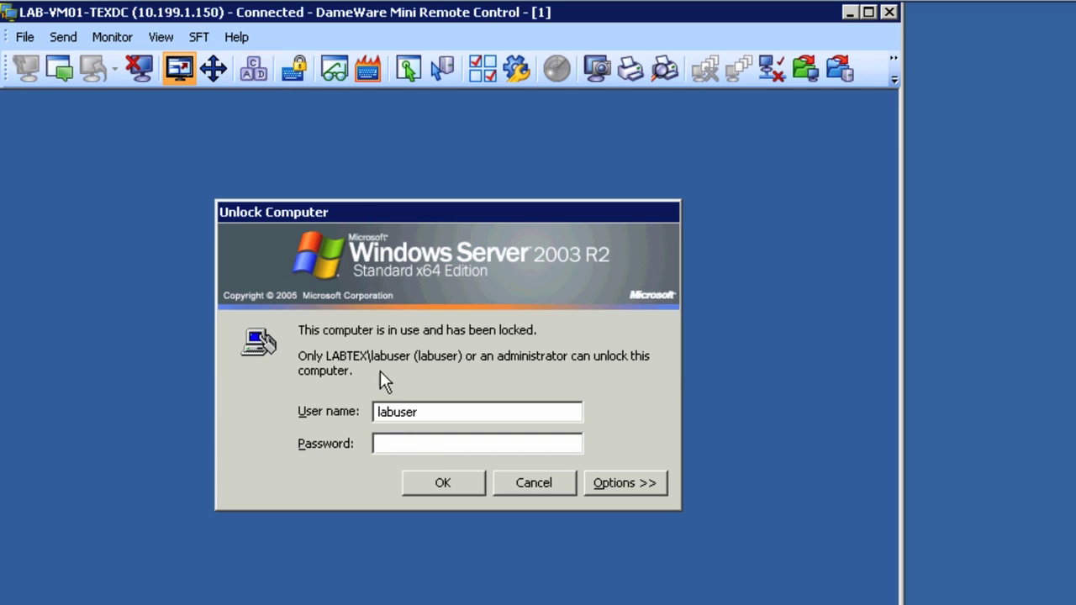
pyautogui.write('***')
pyautogui.write('******')
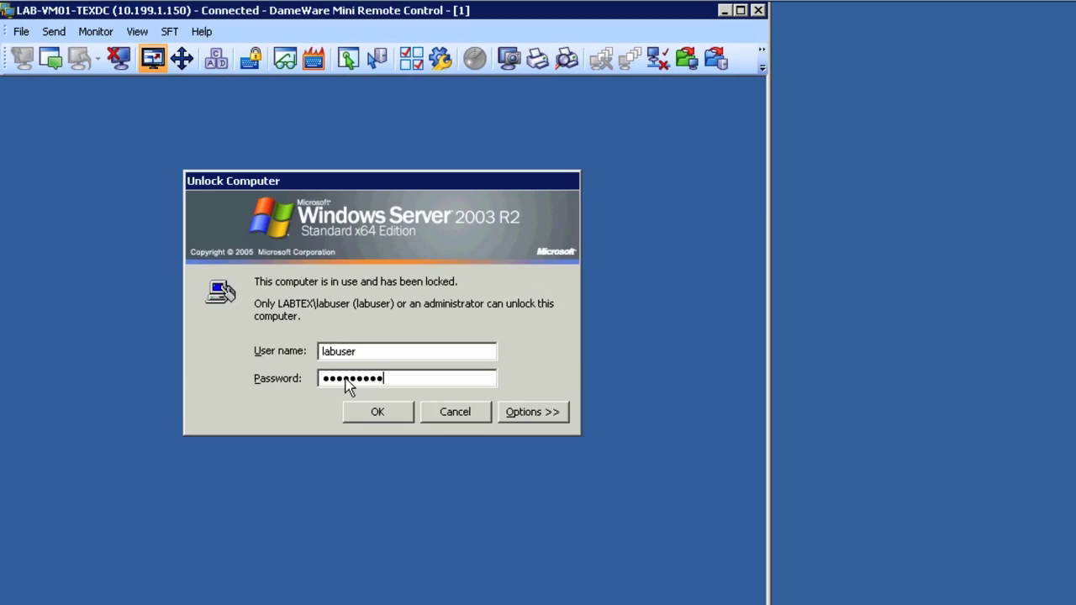
pyautogui.press('Return')
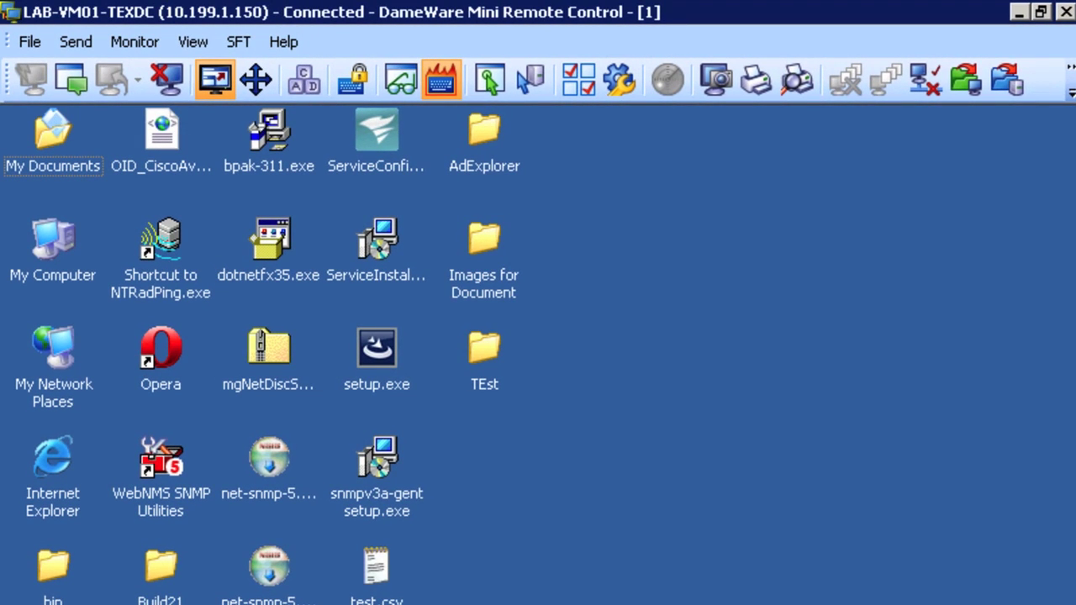
# Open a chat and send "Hey John" and "I'm going to configure your email."
pyautogui.click(71, 79)
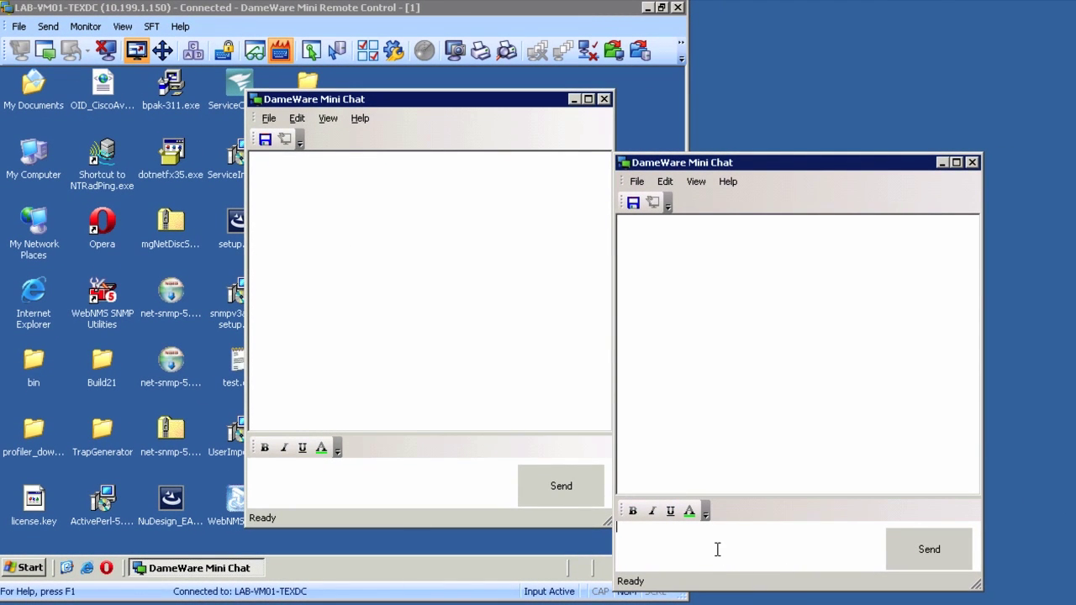
pyautogui.write('Hey John')
pyautogui.press('Return')
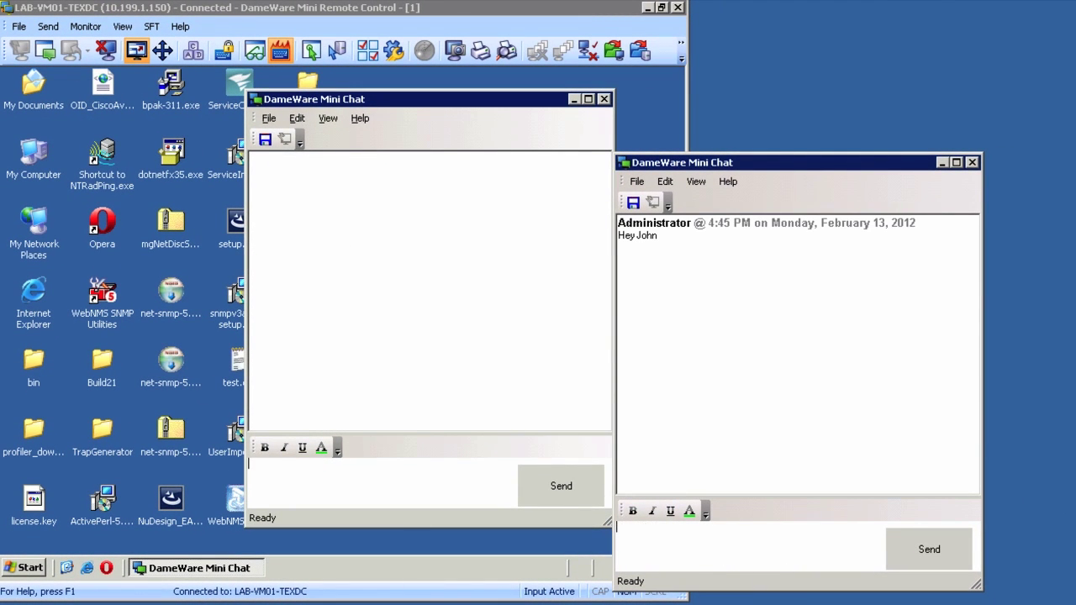
pyautogui.write("I'm going to c")
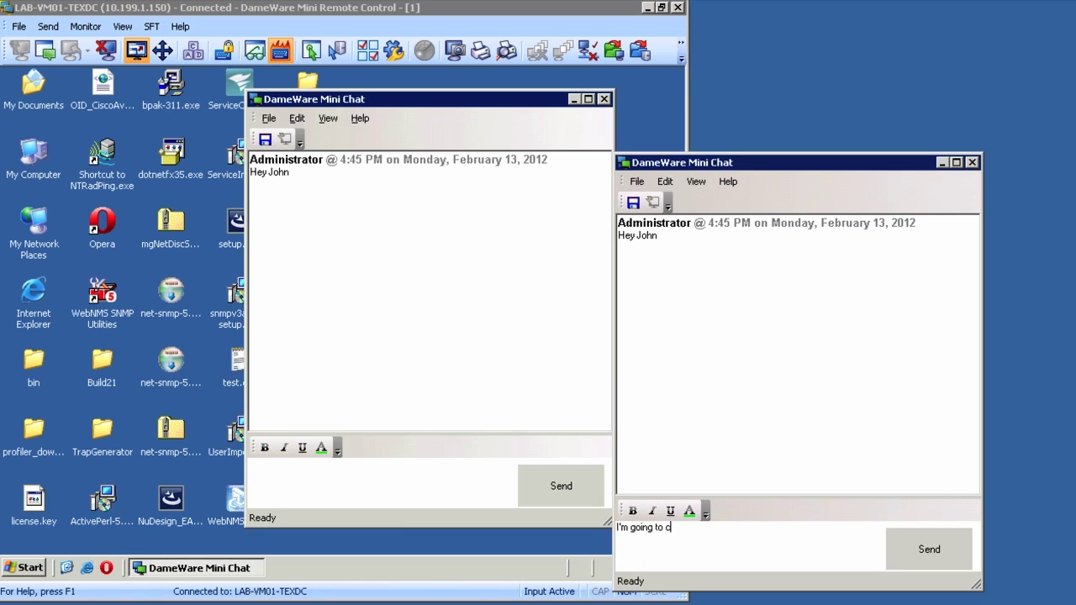
pyautogui.write('onfigure your em')
pyautogui.write('ail.')
pyautogui.press('Return')
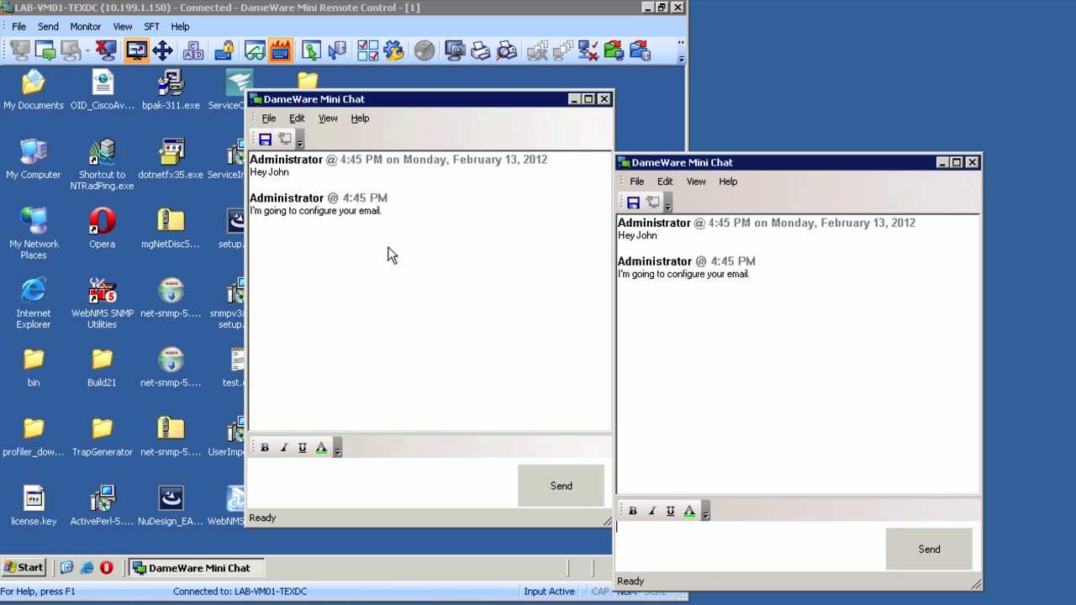
# Return the remote control window with the server's desktop to the front, leaving the chat behind
pyautogui.click(311, 54)
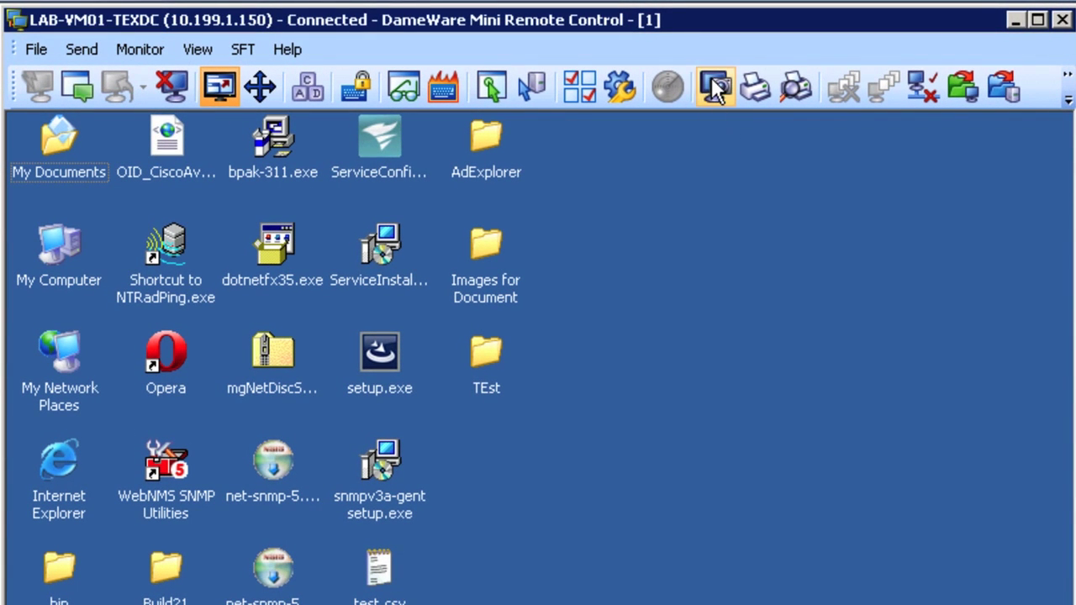
# Save a PNG screenshot of the remote desktop to My Documents and close the folder window
pyautogui.click(715, 86)
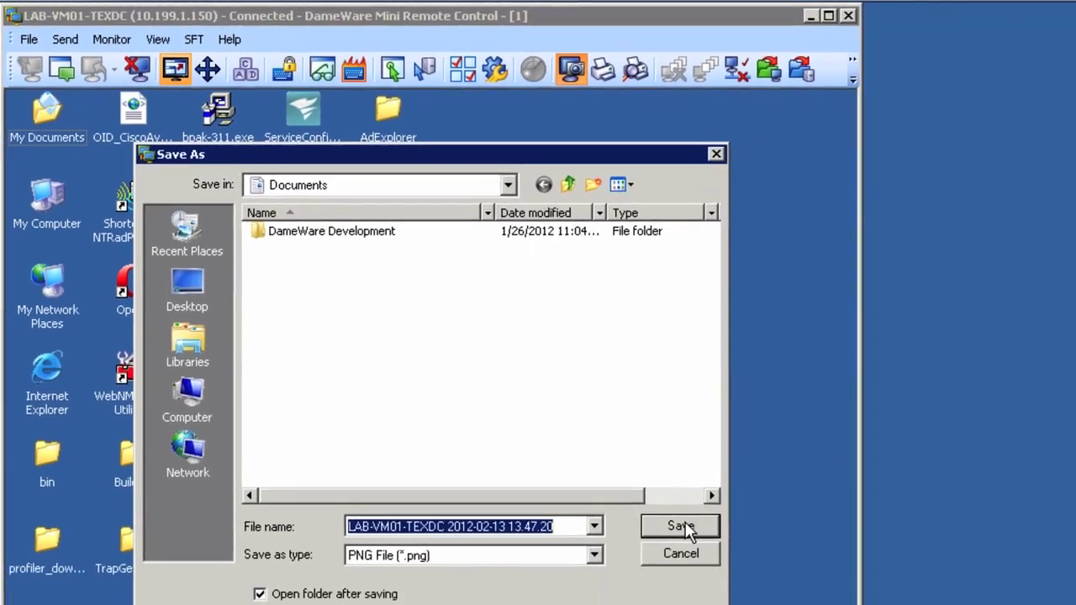
pyautogui.click(719, 598)
pyautogui.click(603, 459)
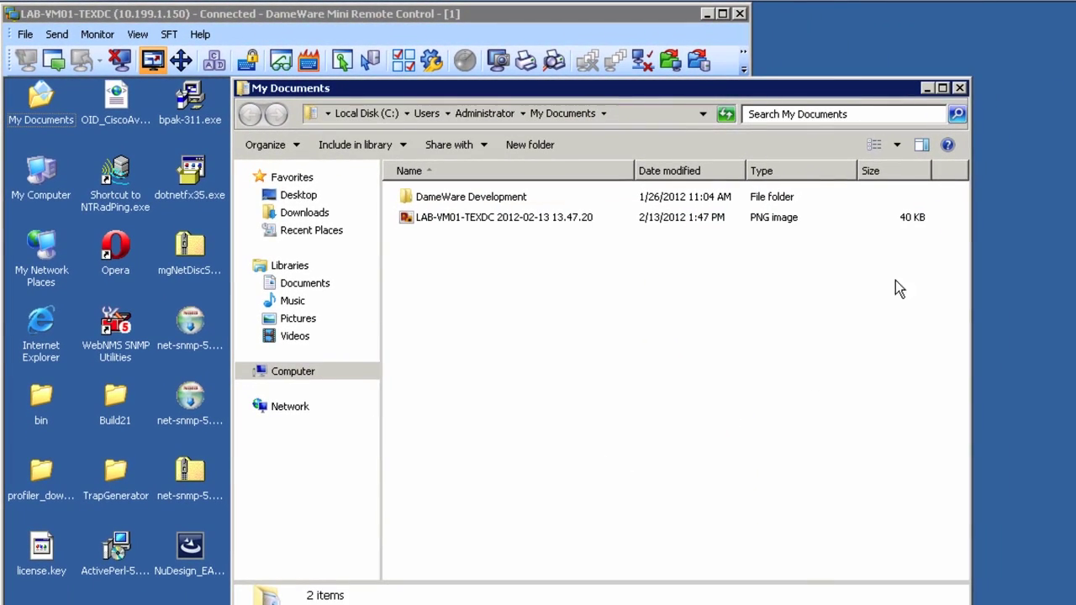
pyautogui.click(958, 87)
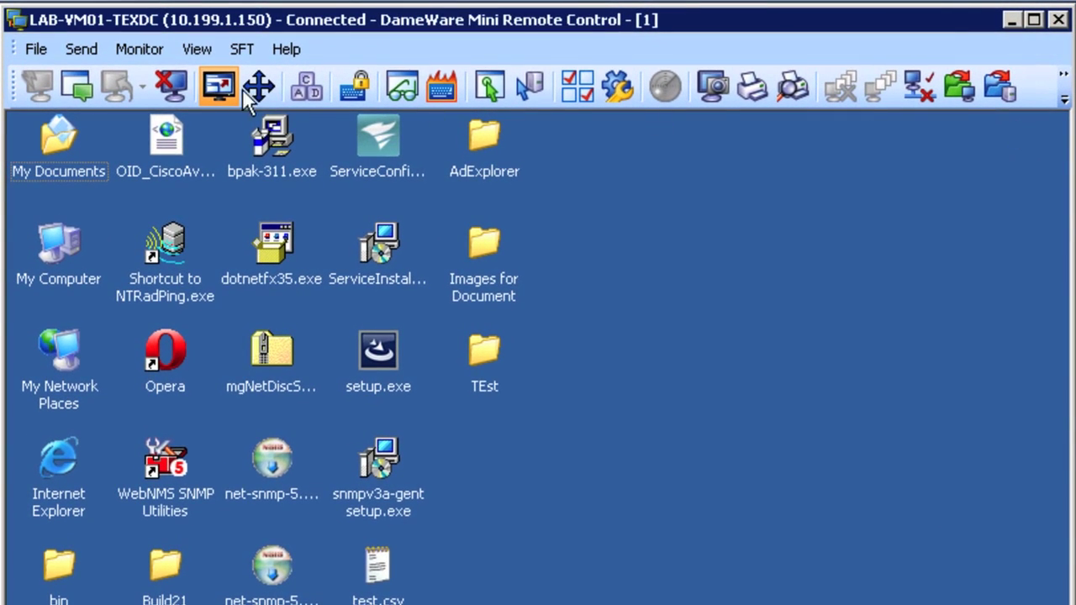
# End the remote session to 10.199.1.150, returning to the idle window
pyautogui.click(174, 86)
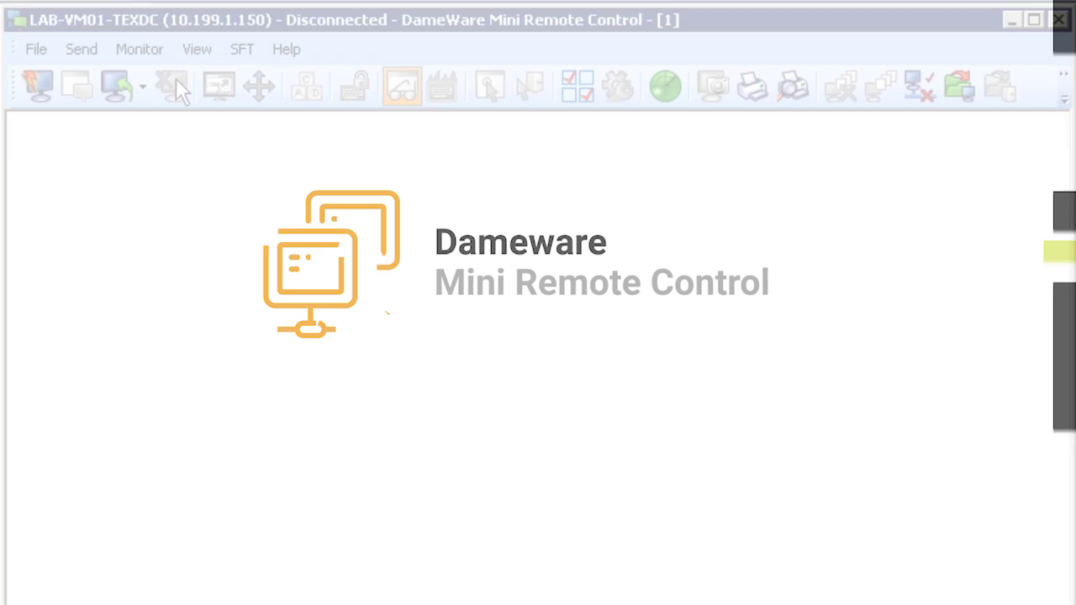